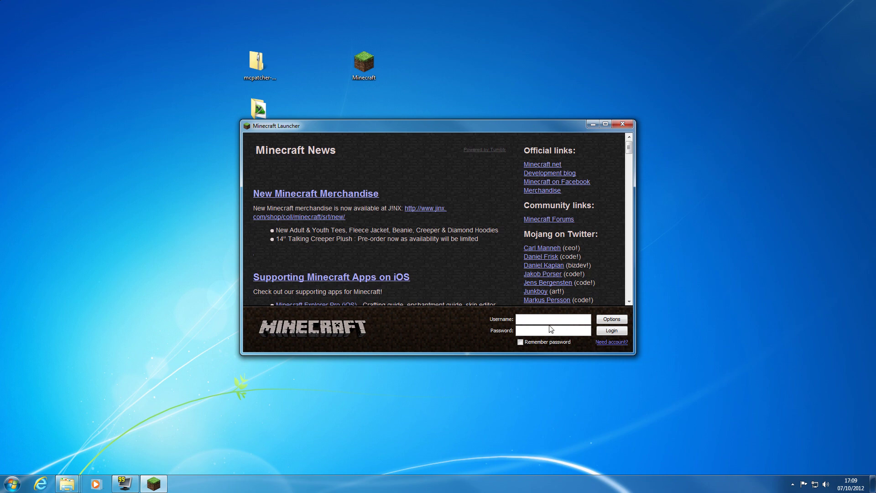
# Log in to the launcher and, once Minecraft 1.3.2 loads, go to the Singleplayer world list
pyautogui.click(611, 330)
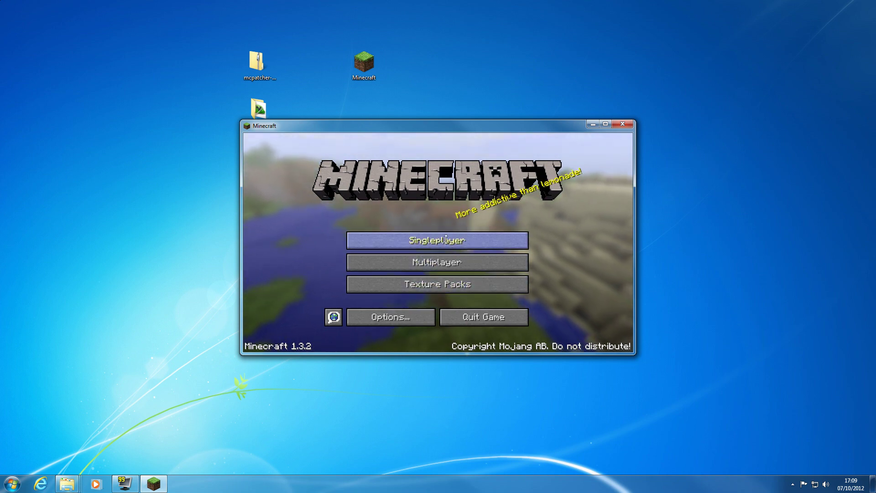
pyautogui.click(522, 241)
# Create a new survival world called New World and check the inventory
pyautogui.click(491, 313)
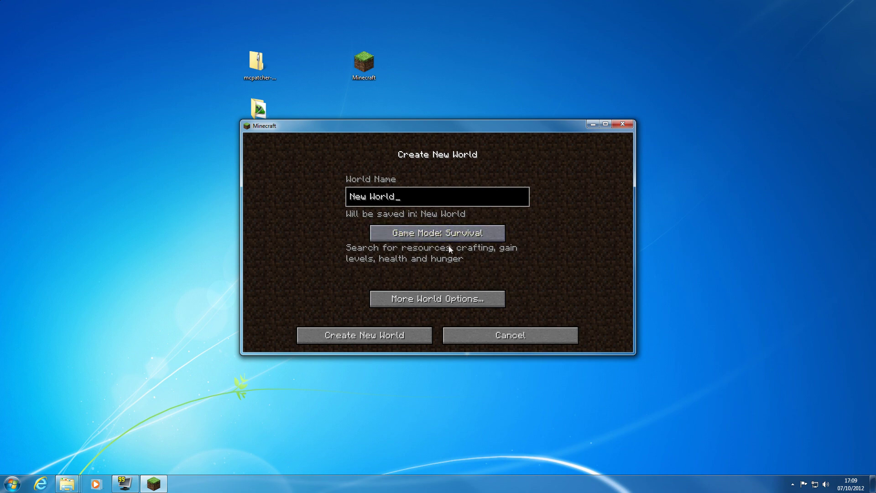
pyautogui.click(406, 332)
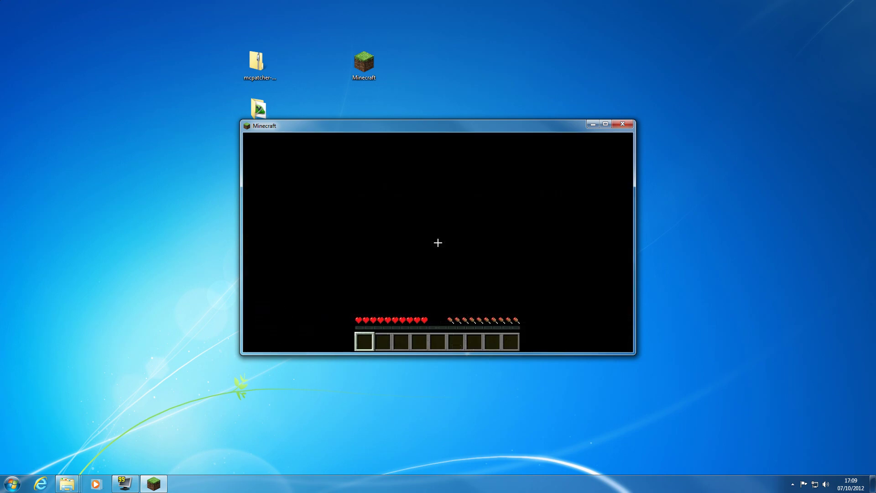
pyautogui.press('e')
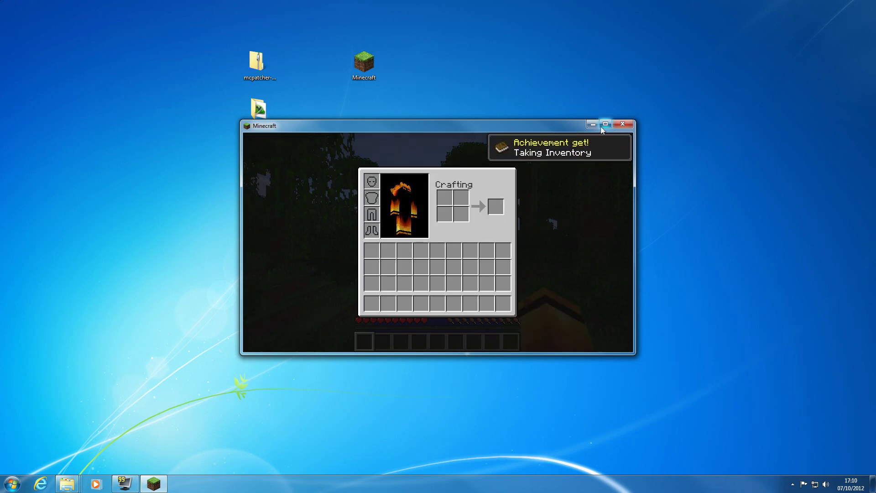
pyautogui.press('e')
# Switch to fullscreen, walk toward the pond and toggle the debug overlay on and off
pyautogui.press('F11')
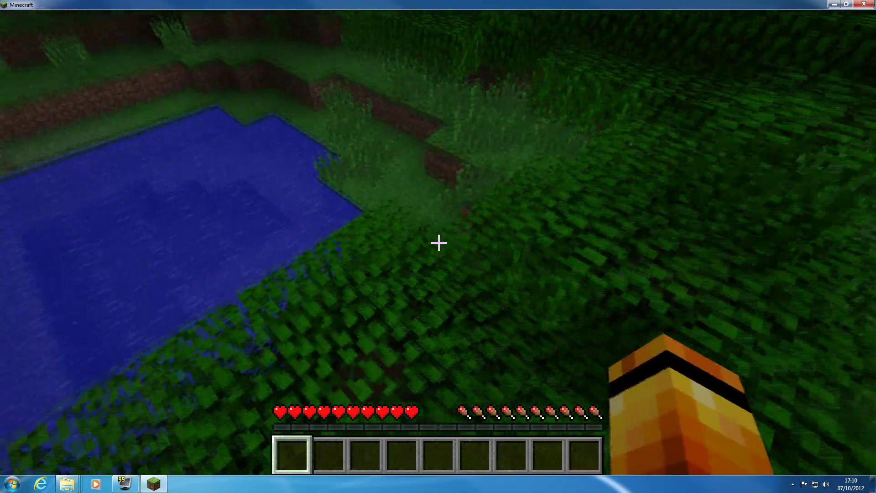
pyautogui.press('w')
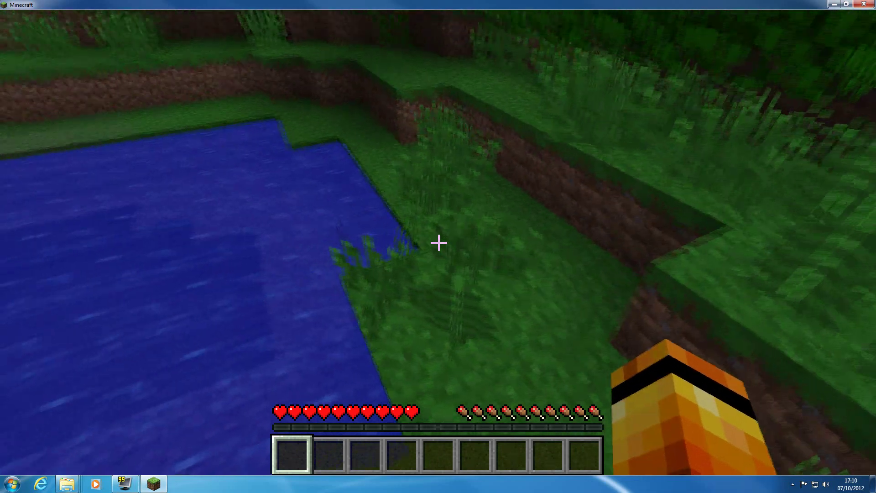
pyautogui.hotkey('shift', 'F3')
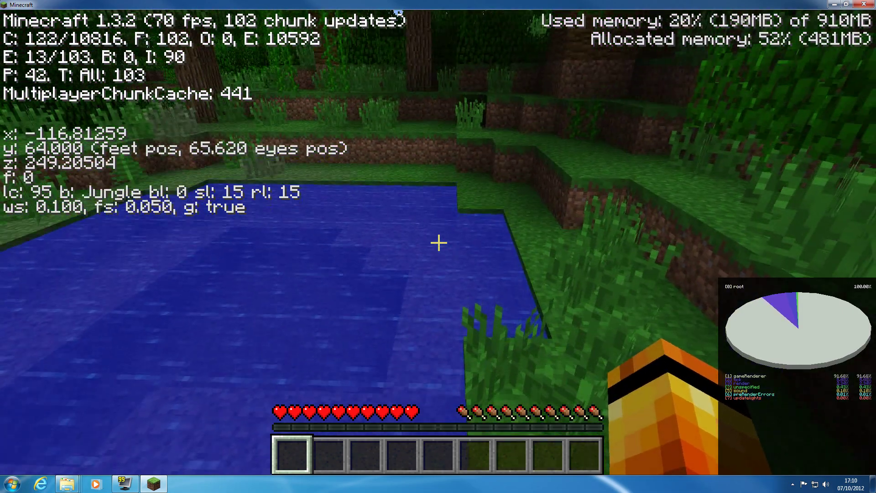
pyautogui.press('F3')
pyautogui.press('e')
# Save and quit to the title screen, then quit the game to the desktop
pyautogui.press('Escape')
pyautogui.press('Escape')
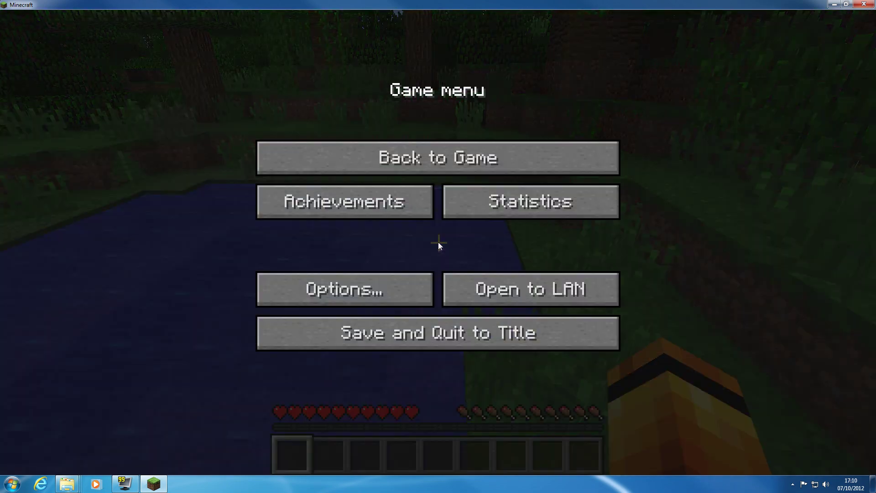
pyautogui.click(442, 320)
pyautogui.click(501, 385)
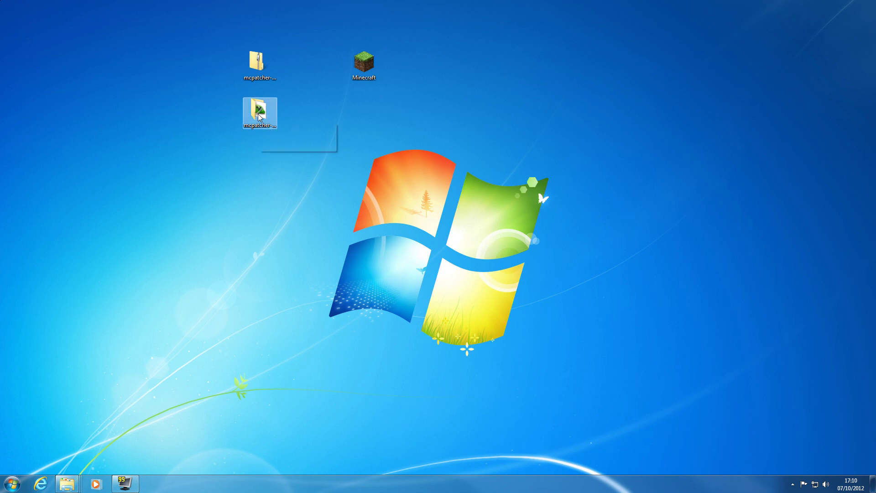
# Open the mcpatcher-2.3.6_02_Windows zip folder on the desktop to run MCPatcher 2.4.3
pyautogui.click(258, 64)
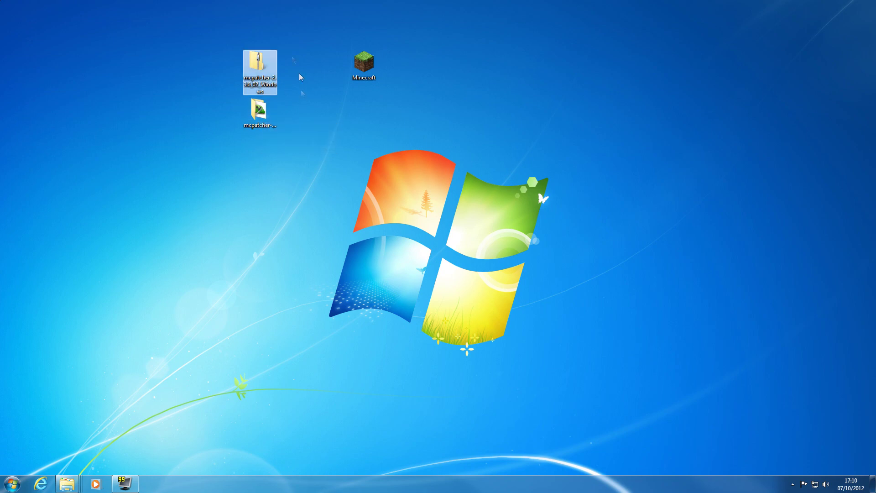
pyautogui.doubleClick(255, 61)
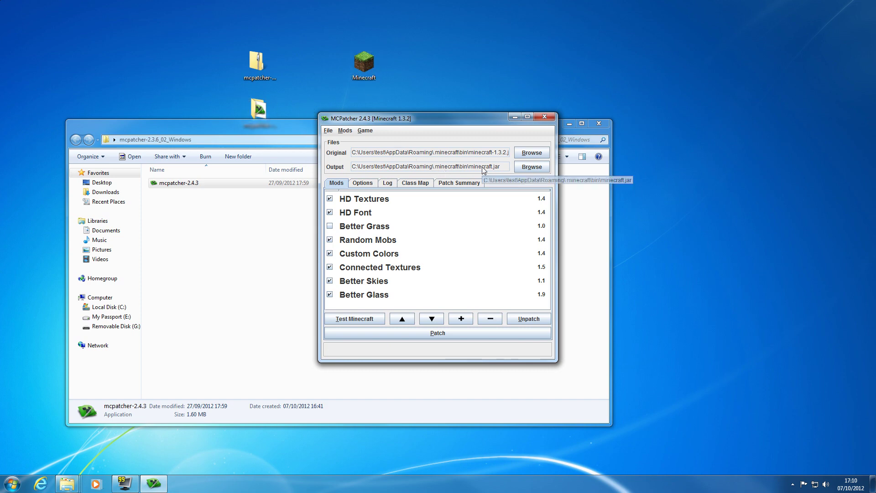
# Enable Better Grass, patch minecraft.jar, close MCPatcher and relaunch Minecraft from the desktop icon
pyautogui.click(330, 226)
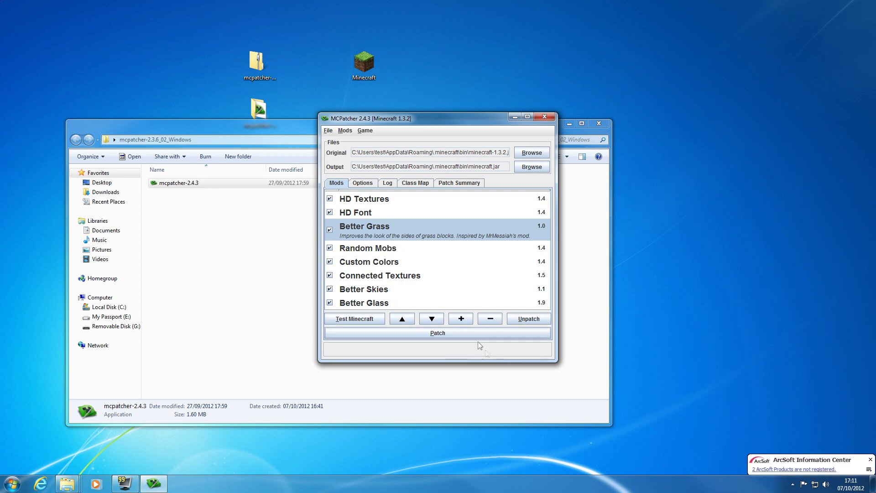
pyautogui.click(493, 335)
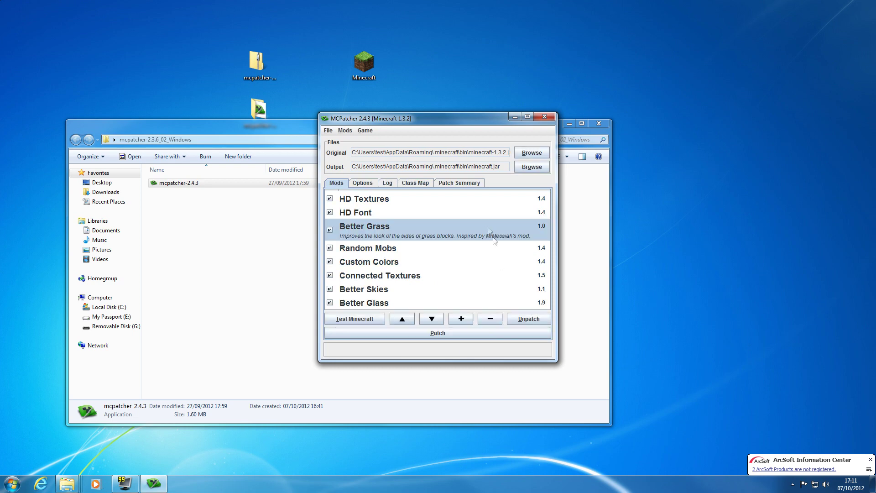
pyautogui.click(869, 461)
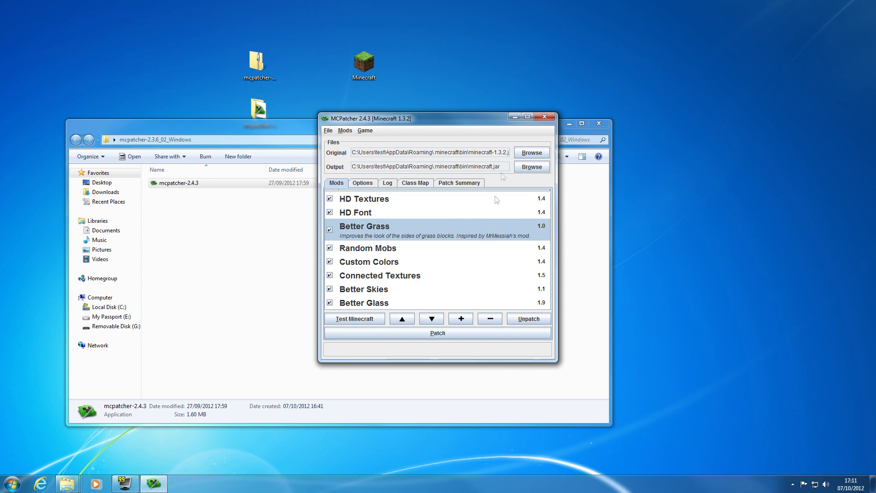
pyautogui.click(545, 117)
pyautogui.doubleClick(363, 63)
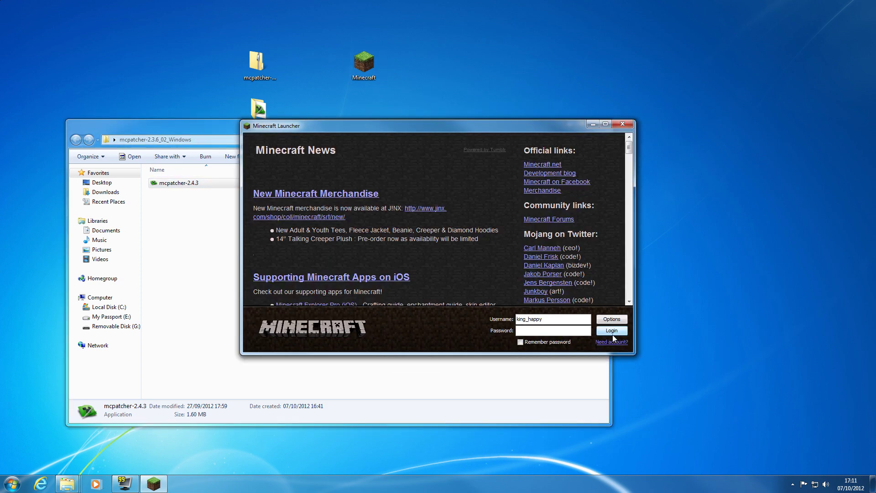
# Log in, load the New World save and toggle the debug overlay on and off
pyautogui.click(611, 329)
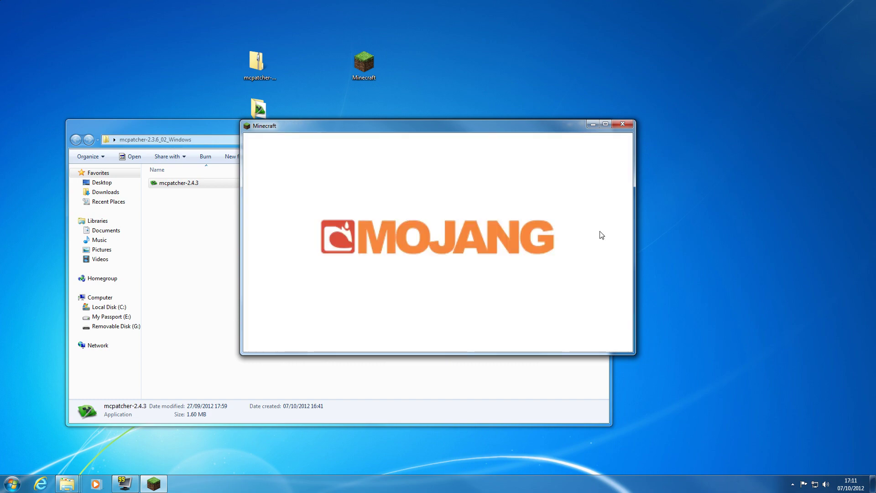
pyautogui.click(446, 244)
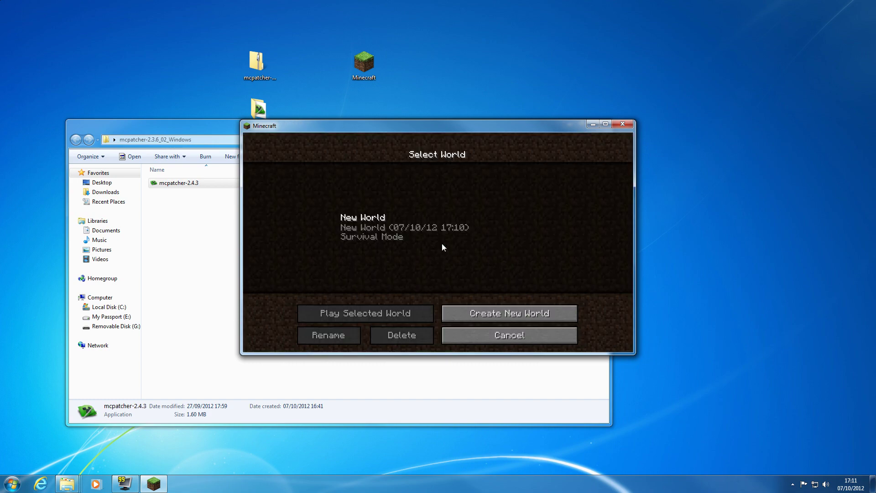
pyautogui.doubleClick(413, 219)
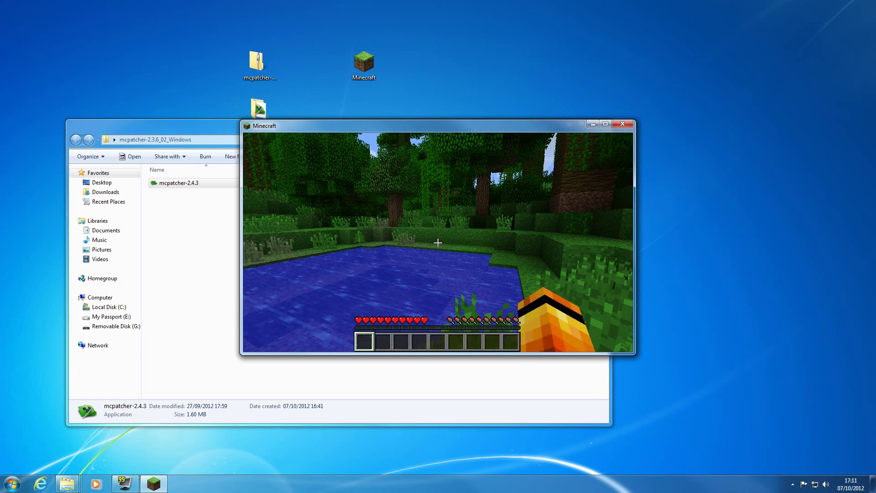
pyautogui.press('F3')
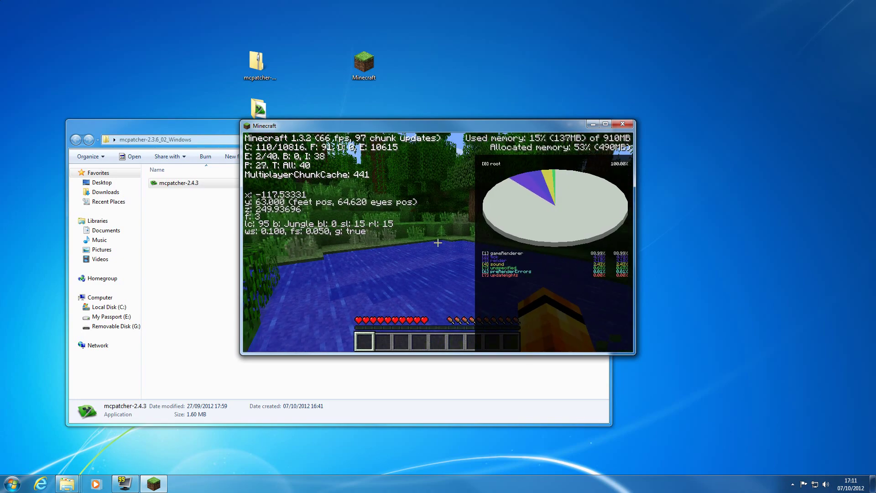
pyautogui.press('F3')
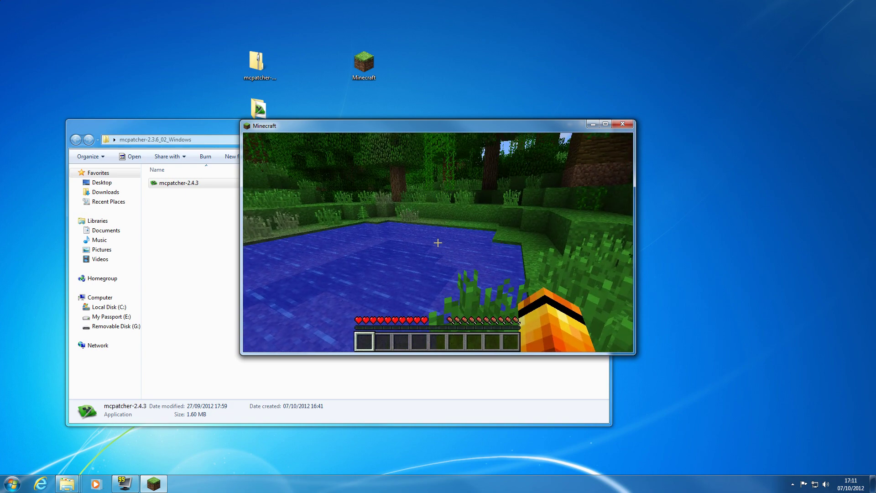
# Save and quit to the title screen, then quit the game
pyautogui.press('Escape')
pyautogui.click(464, 294)
pyautogui.click(464, 310)
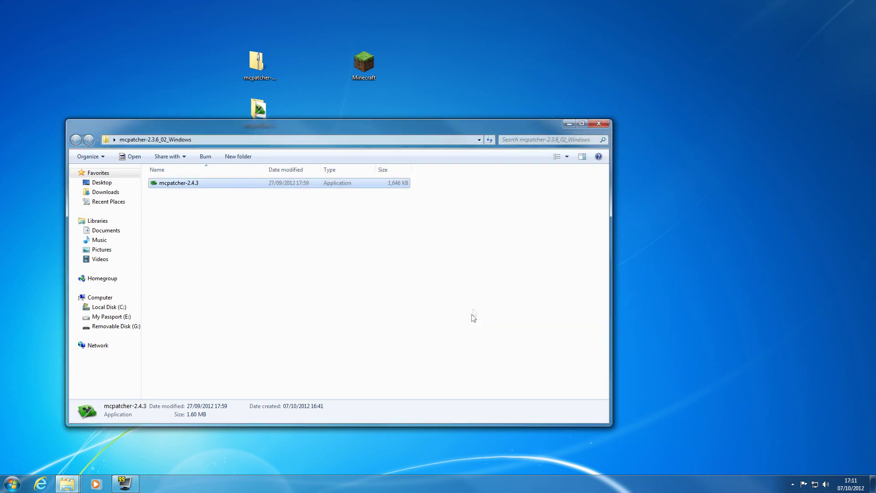
# Close the mcpatcher folder window and open Control Panel from the Start menu
pyautogui.click(477, 188)
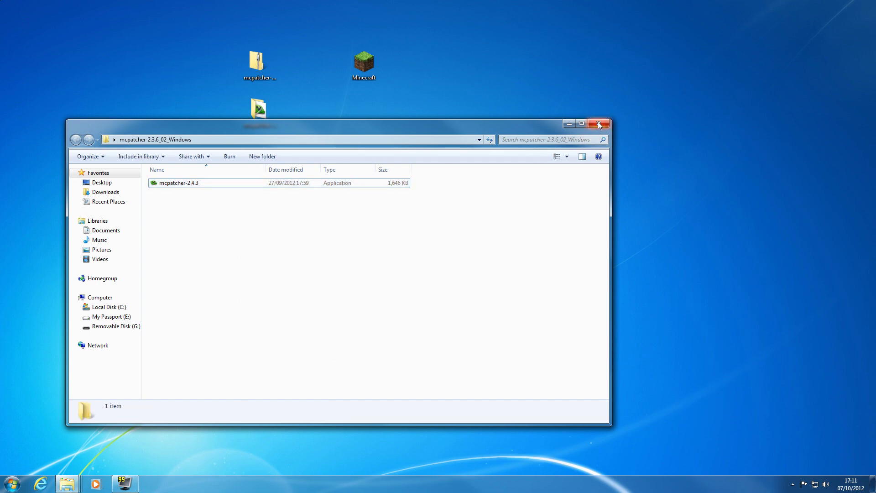
pyautogui.click(598, 124)
pyautogui.click(12, 484)
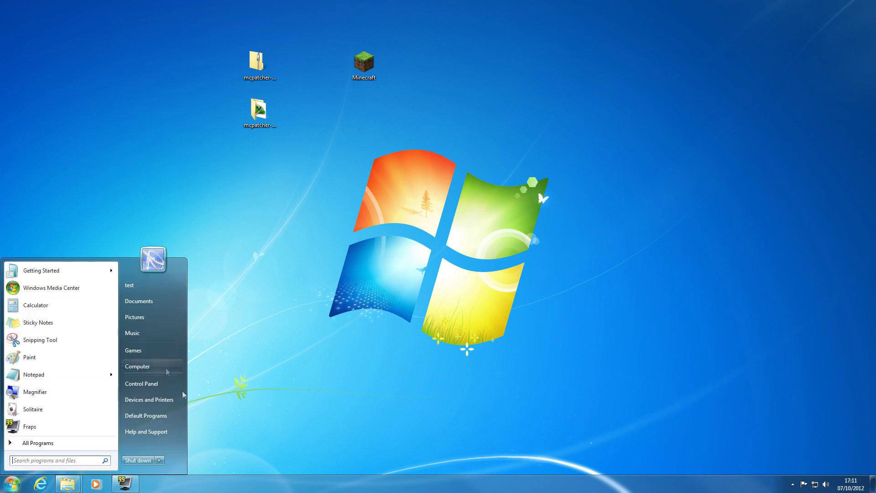
pyautogui.click(146, 382)
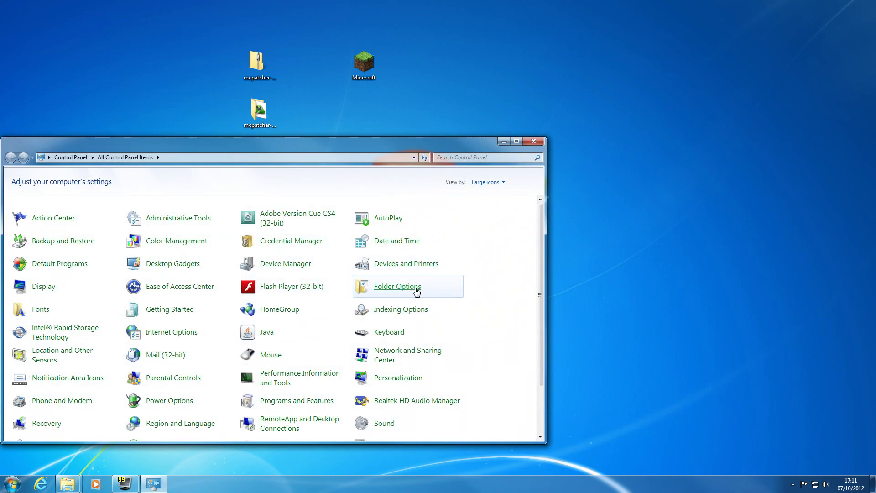
# In Folder Options, show hidden files, folders and drives and stop hiding known file extensions
pyautogui.click(416, 291)
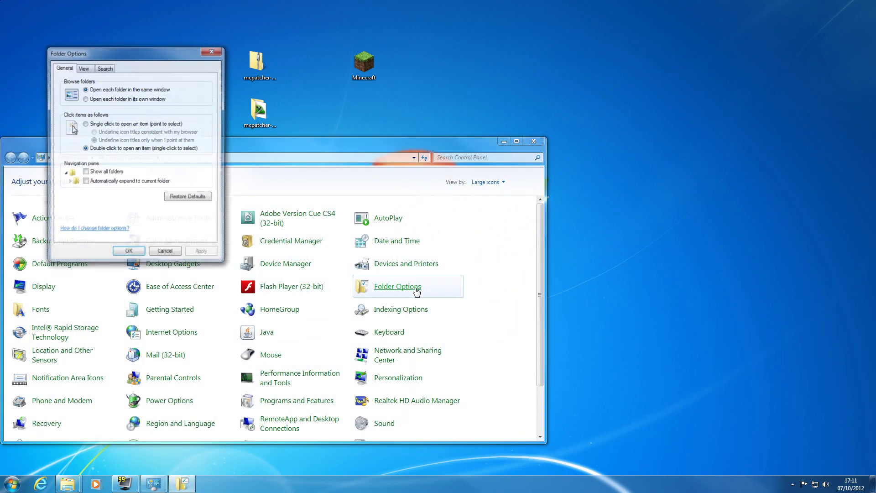
pyautogui.click(83, 68)
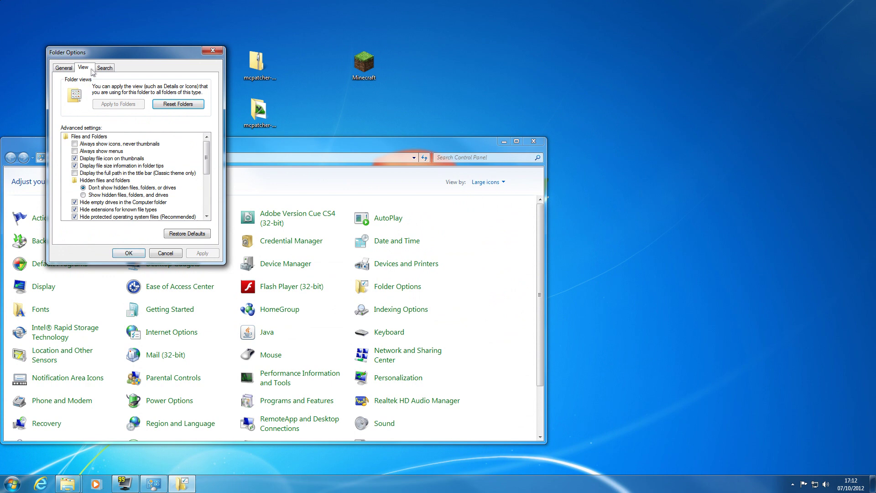
pyautogui.click(107, 195)
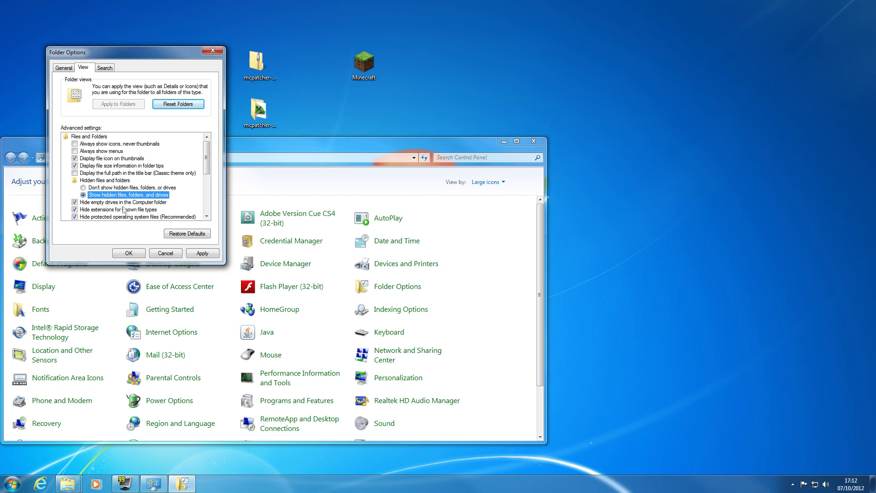
pyautogui.click(108, 210)
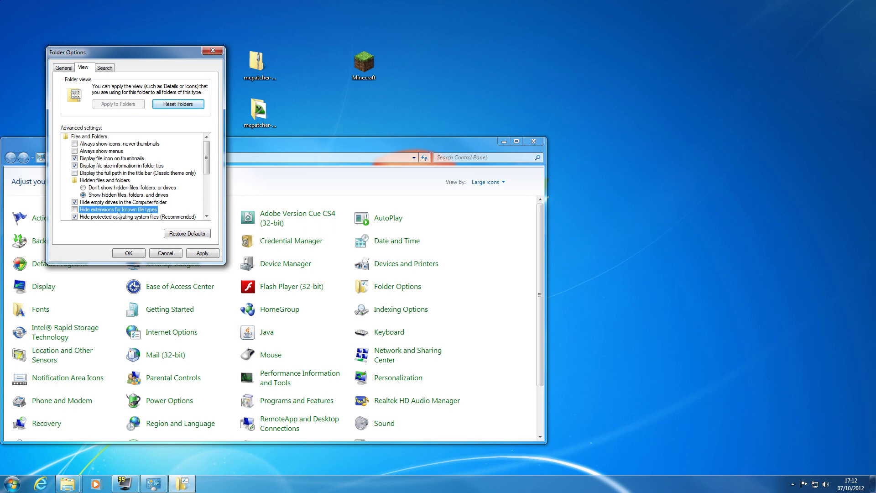
pyautogui.click(212, 257)
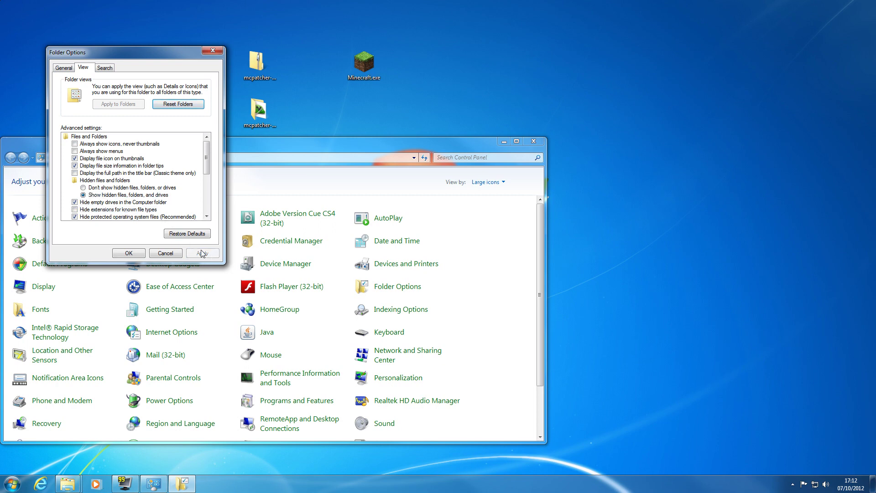
pyautogui.click(129, 253)
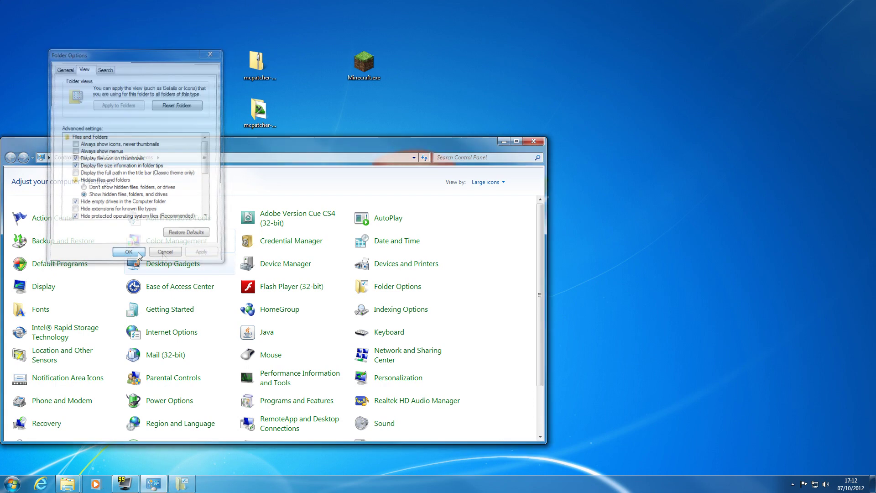
pyautogui.click(533, 143)
pyautogui.click(13, 484)
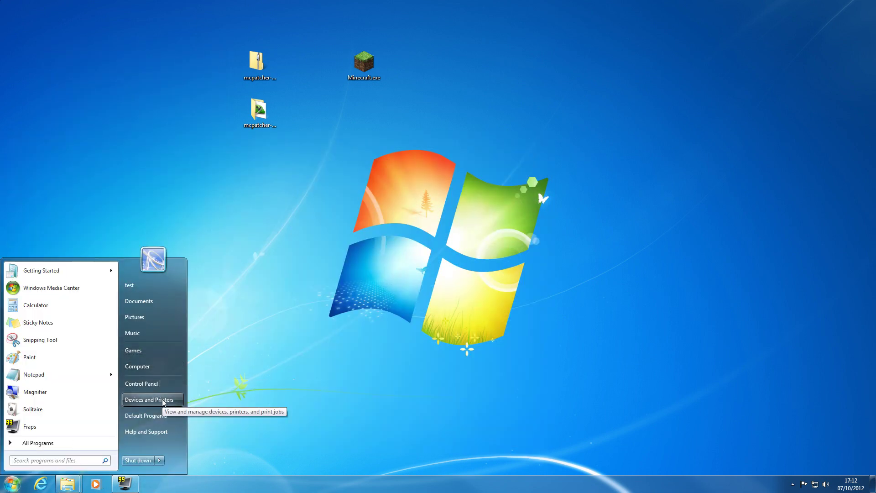
# Browse from Documents to Local Disk (C:) > Users > your user folder > AppData
pyautogui.click(156, 302)
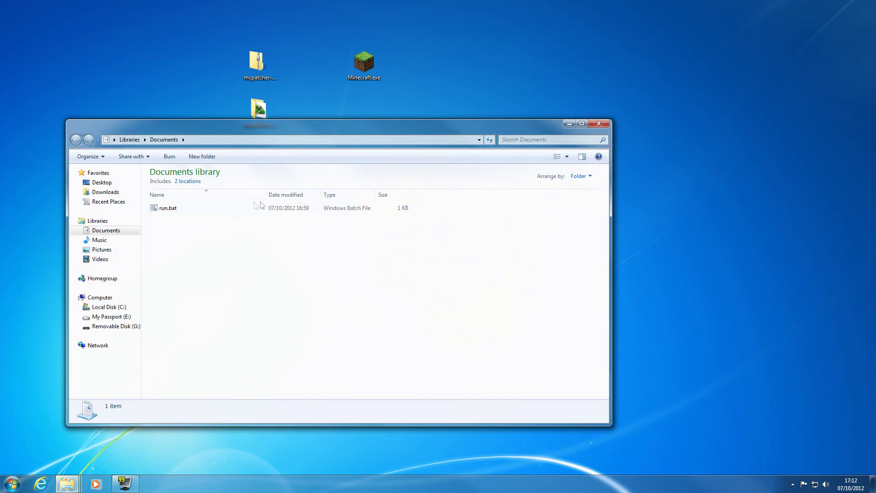
pyautogui.click(124, 309)
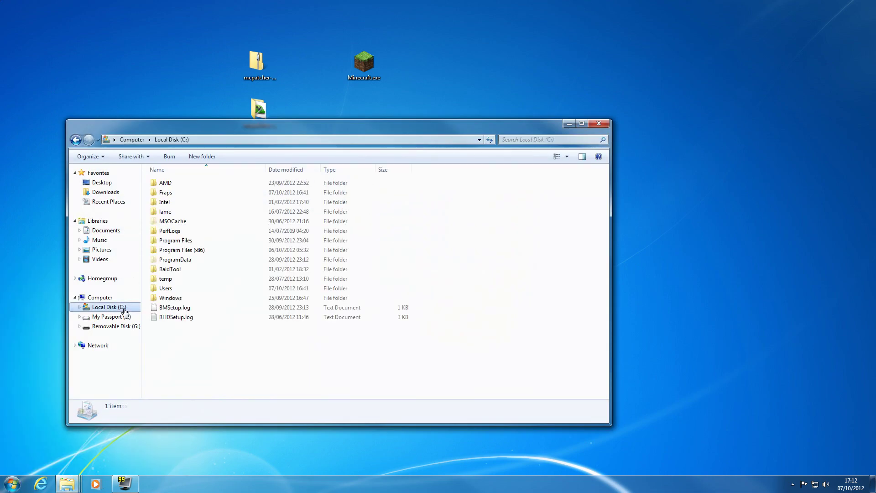
pyautogui.doubleClick(186, 288)
pyautogui.doubleClick(191, 224)
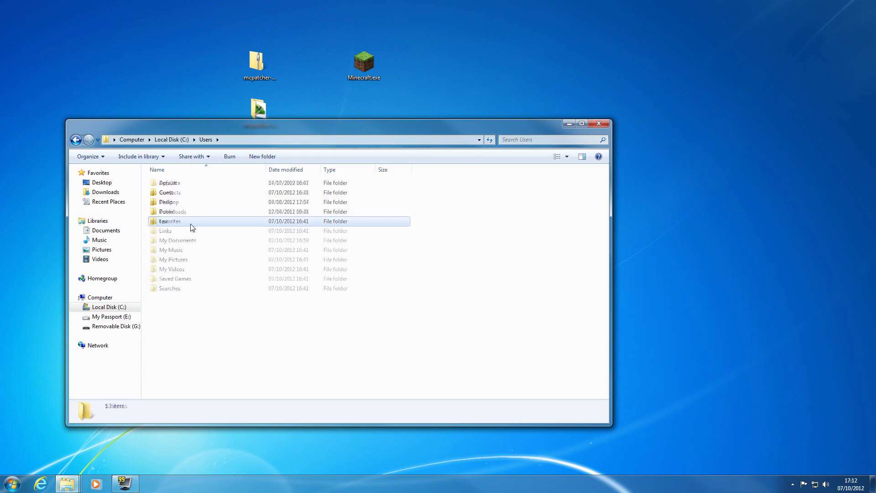
pyautogui.doubleClick(204, 185)
pyautogui.press('BackSpace')
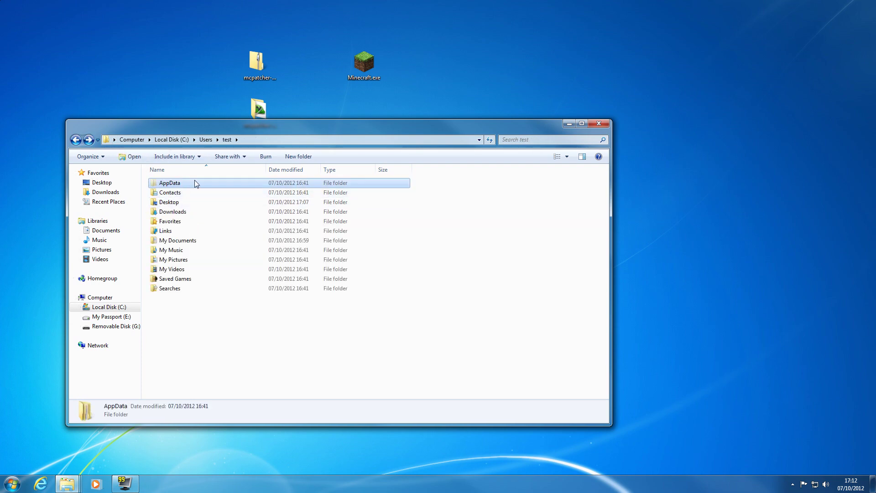
# Open AppData\Roaming\.minecraft, then launch Minecraft.exe from the desktop
pyautogui.doubleClick(201, 186)
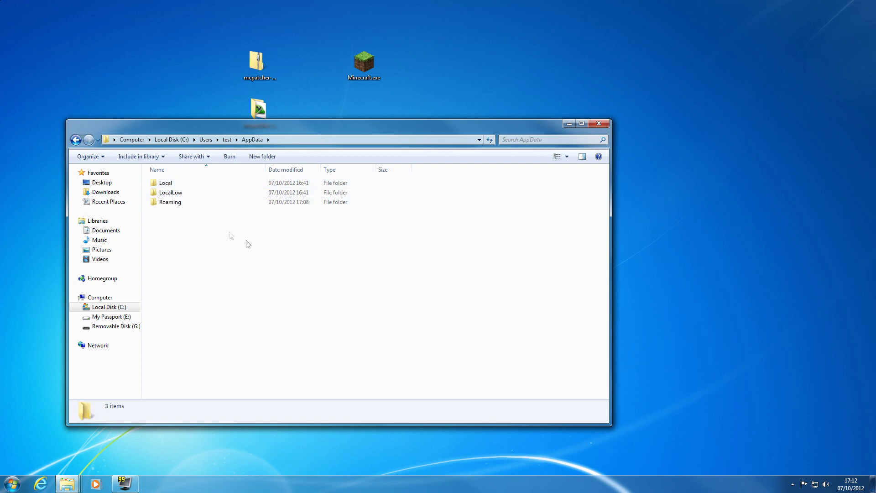
pyautogui.doubleClick(192, 203)
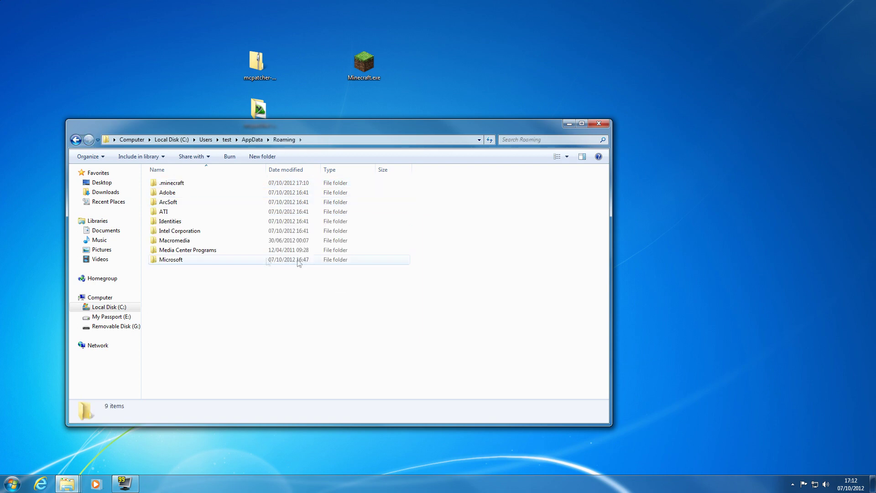
pyautogui.doubleClick(194, 184)
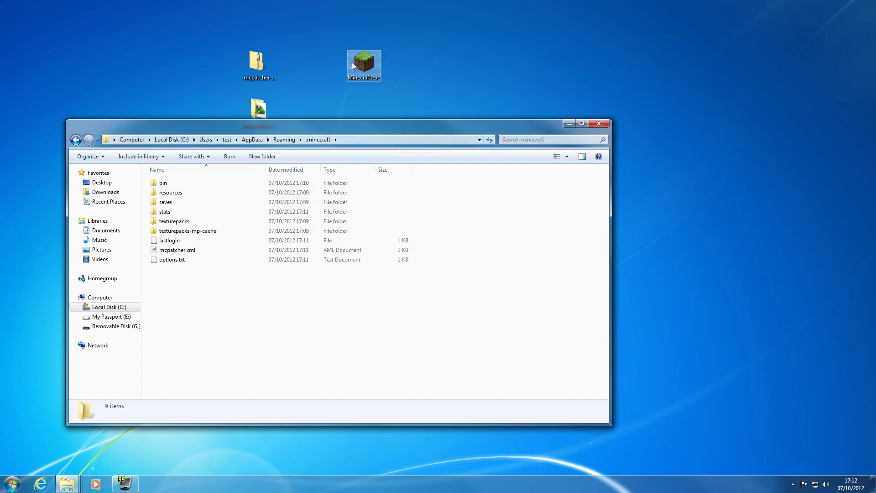
pyautogui.doubleClick(370, 80)
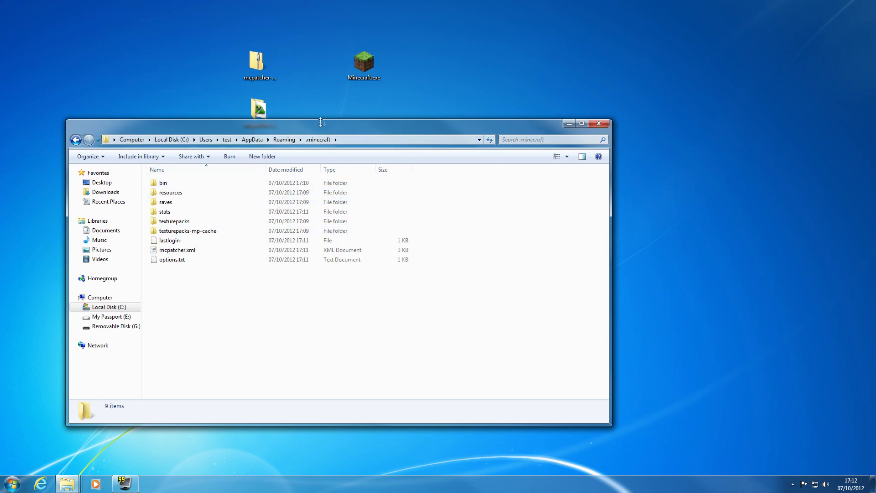
pyautogui.doubleClick(186, 184)
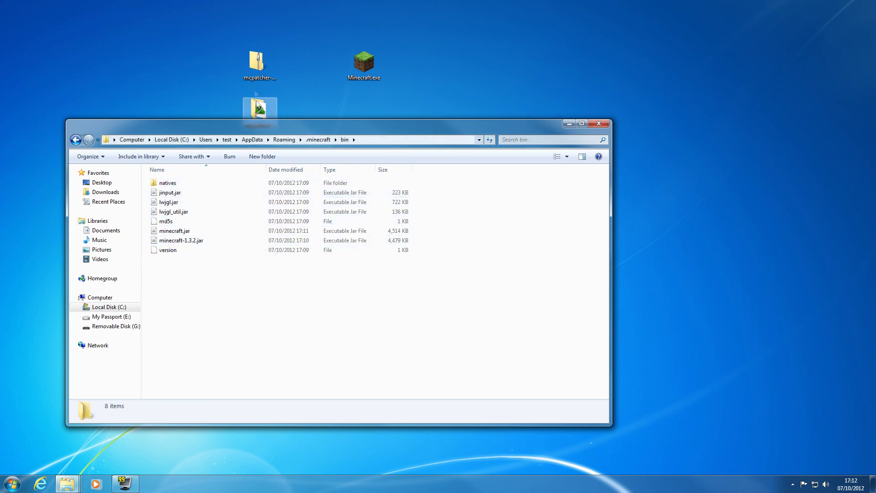
pyautogui.click(215, 245)
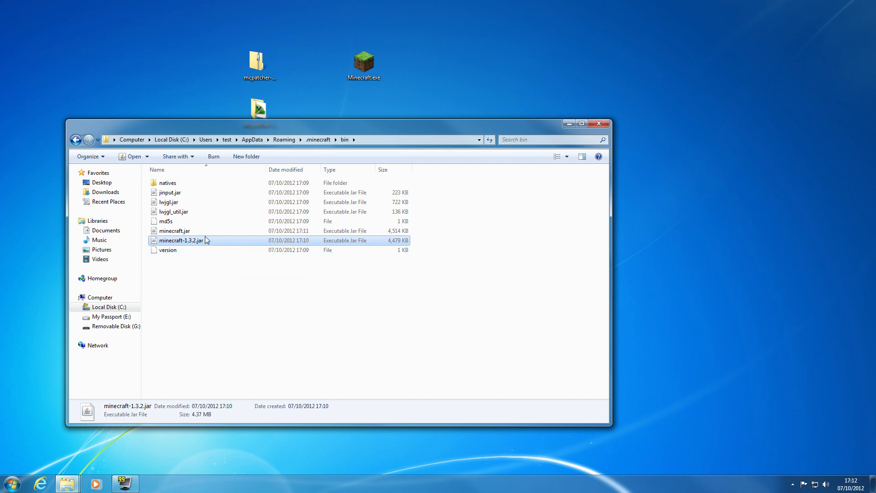
pyautogui.click(204, 231)
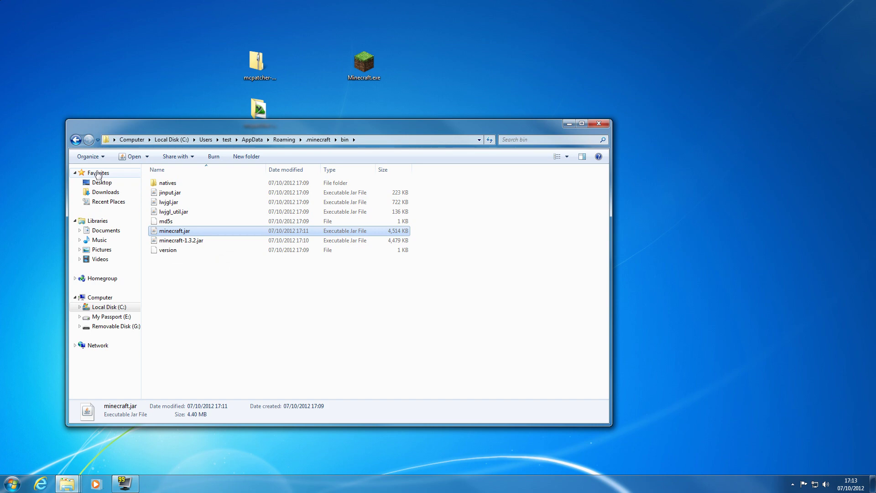
pyautogui.click(76, 140)
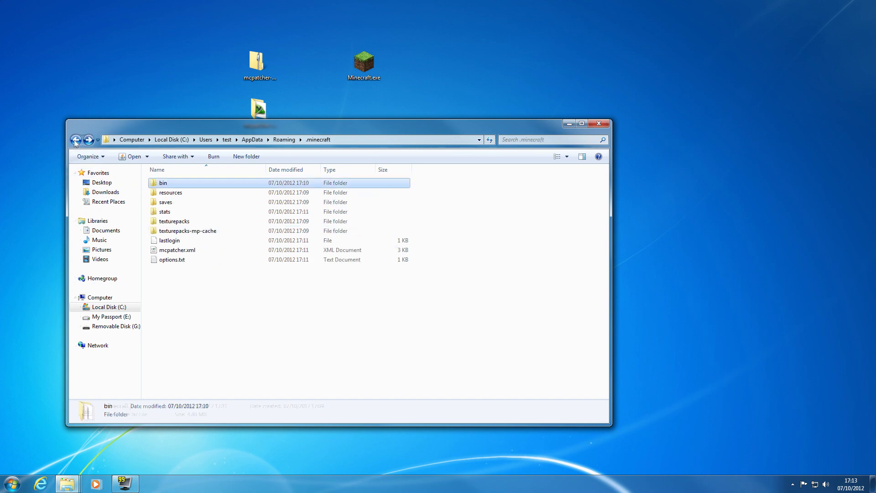
# Look inside the saves folder's New World save, then go back to .minecraft
pyautogui.doubleClick(196, 202)
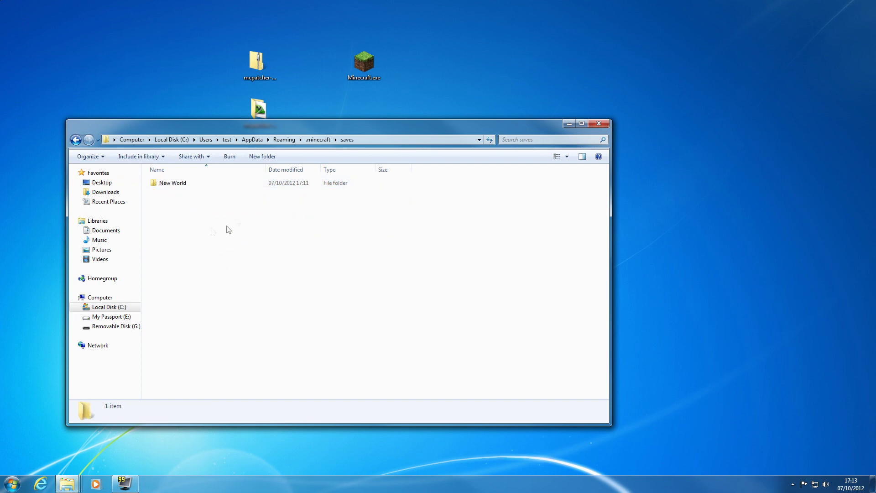
pyautogui.doubleClick(197, 190)
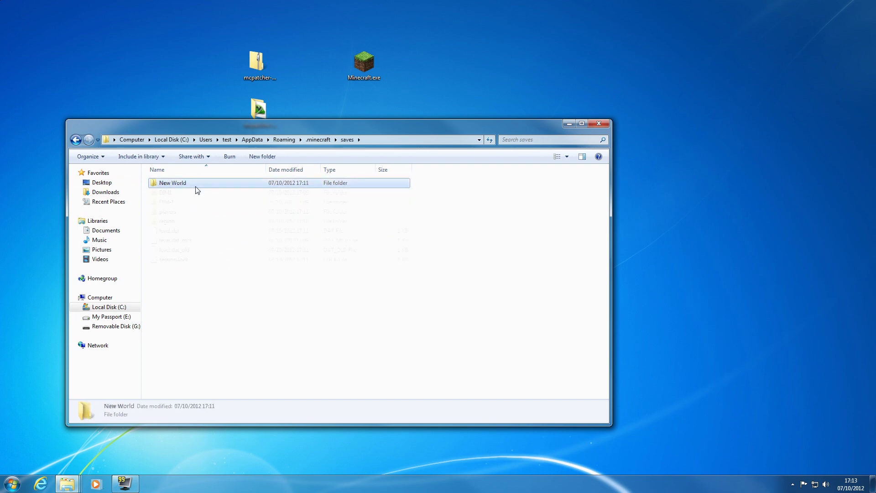
pyautogui.click(76, 141)
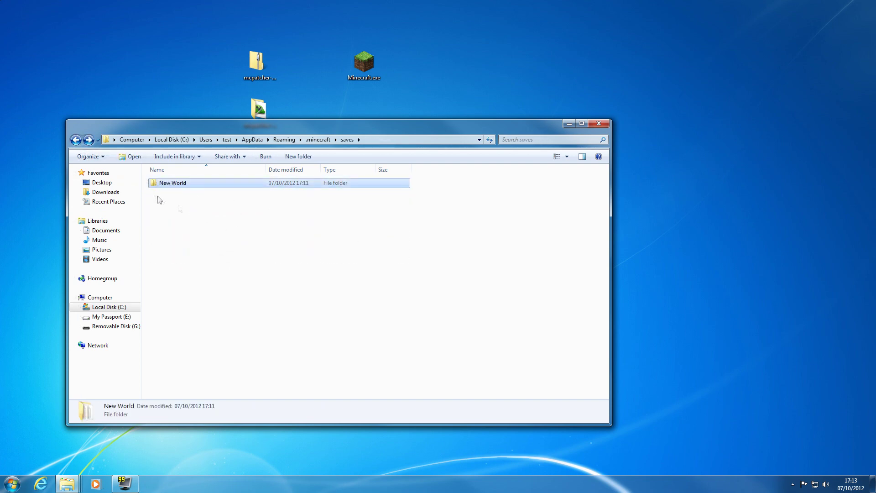
pyautogui.click(76, 140)
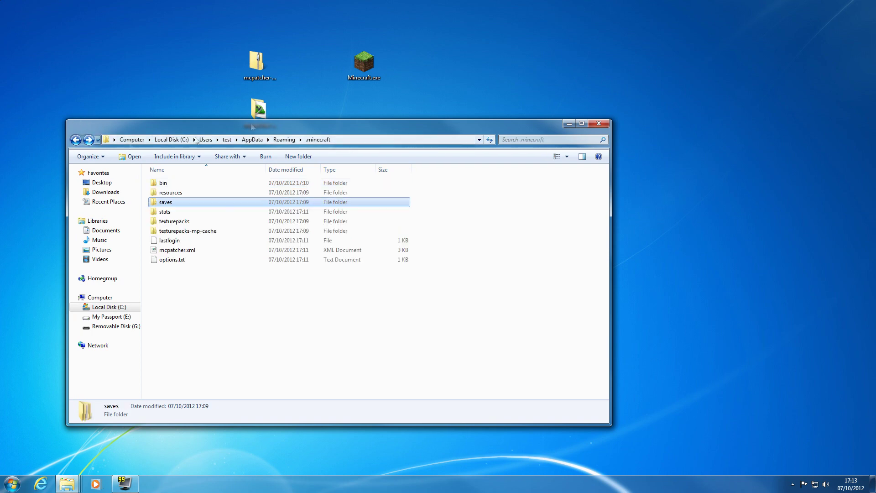
# Check the empty texturepacks folder, return to .minecraft and close the window
pyautogui.click(206, 219)
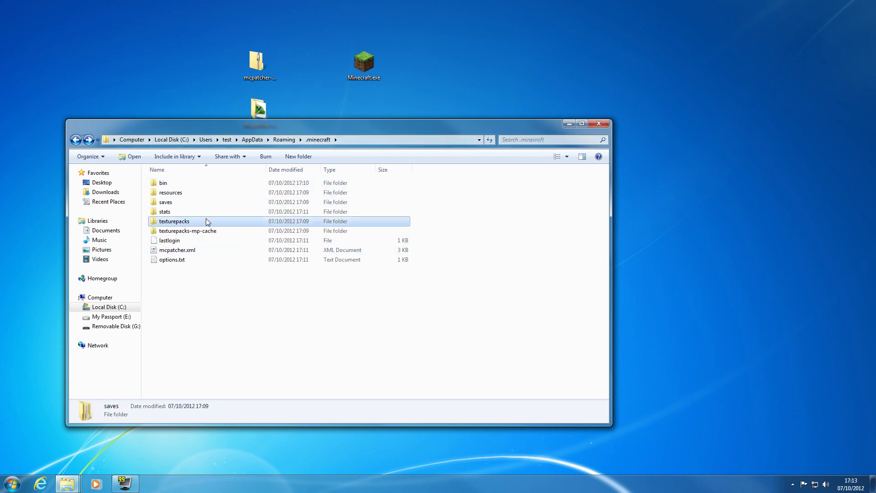
pyautogui.doubleClick(206, 219)
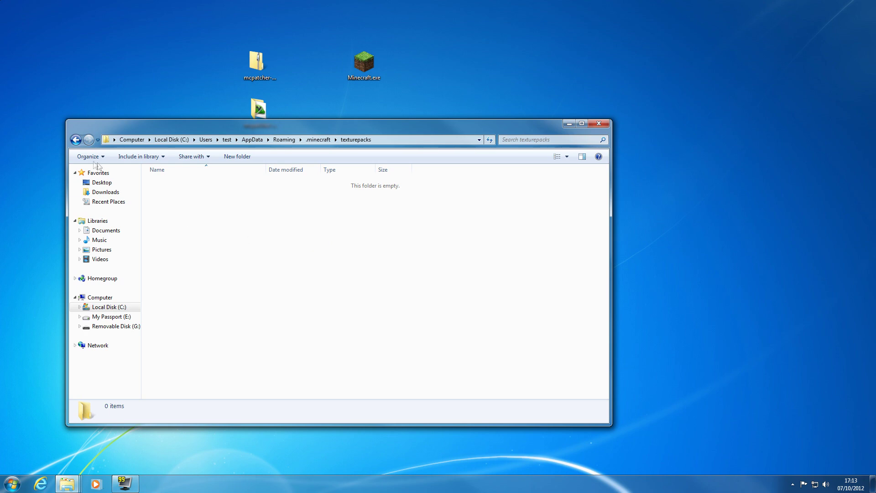
pyautogui.click(74, 140)
pyautogui.click(88, 140)
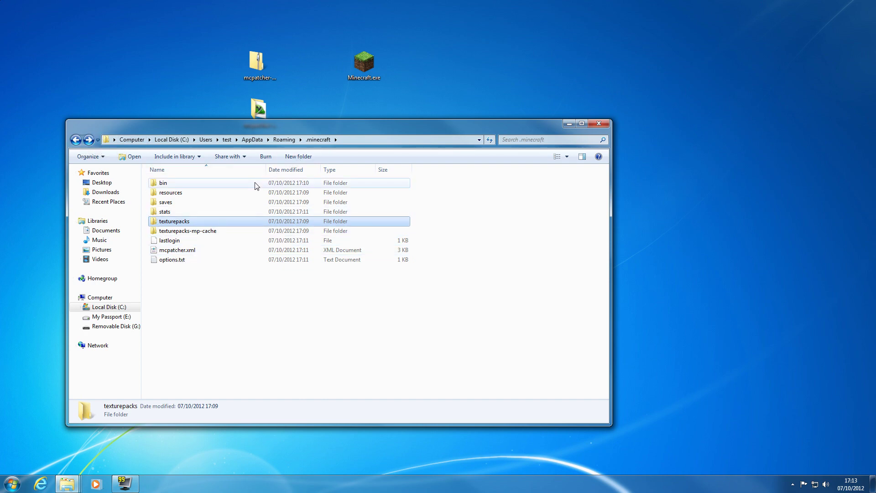
pyautogui.click(598, 124)
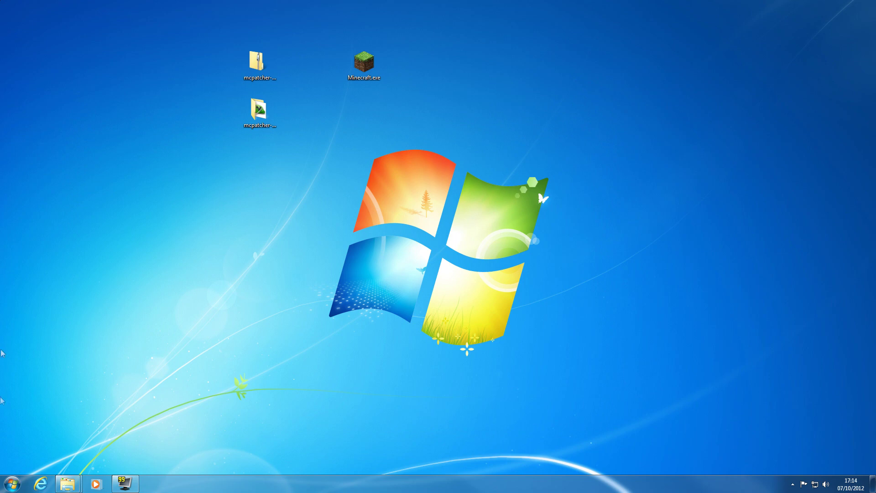
pyautogui.press('super')
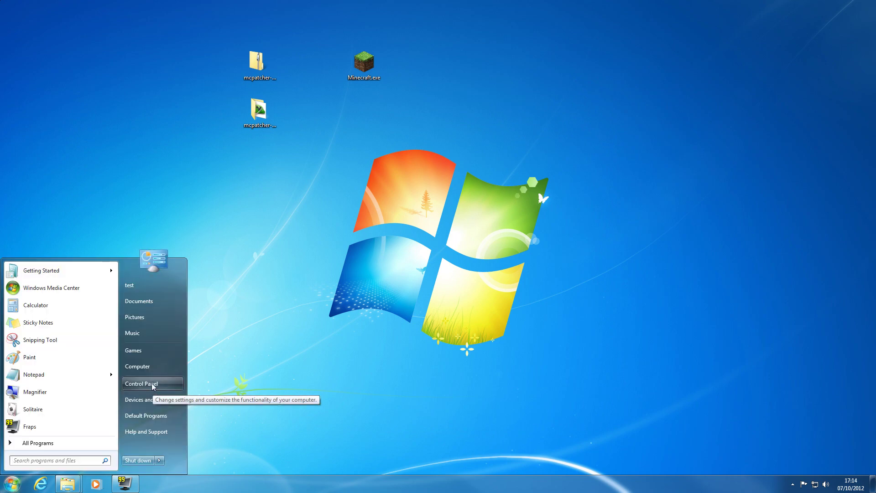
pyautogui.click(155, 366)
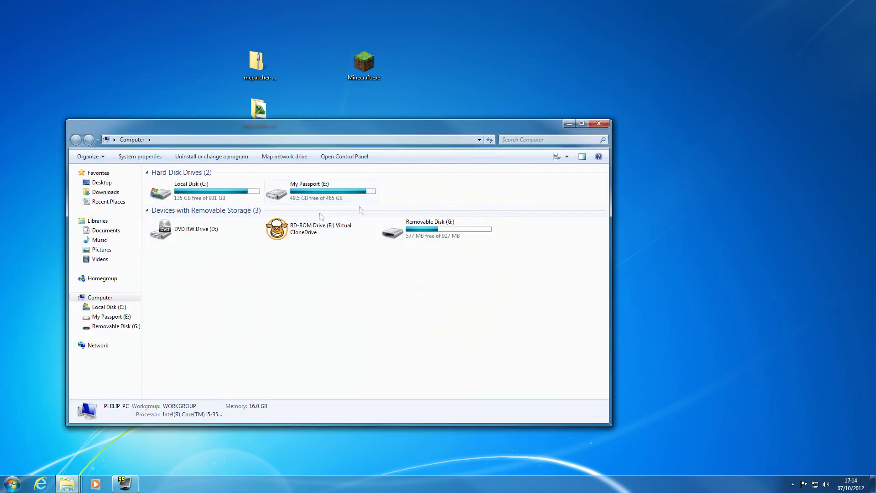
pyautogui.doubleClick(221, 192)
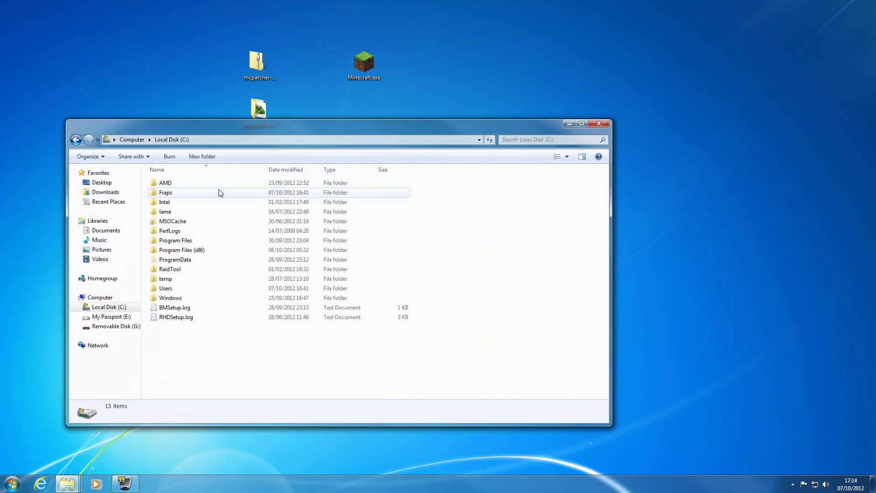
pyautogui.click(196, 242)
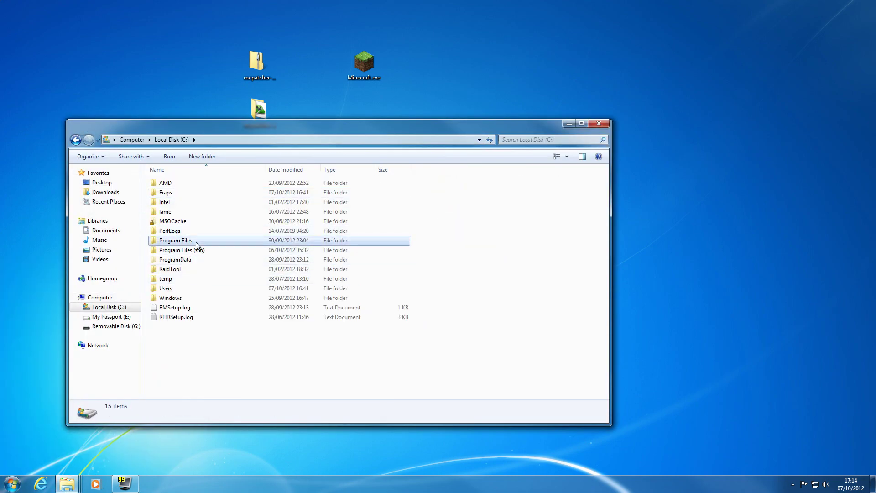
pyautogui.doubleClick(196, 242)
pyautogui.scroll(-3, 204, 221)
pyautogui.scroll(-1, 204, 221)
pyautogui.doubleClick(192, 185)
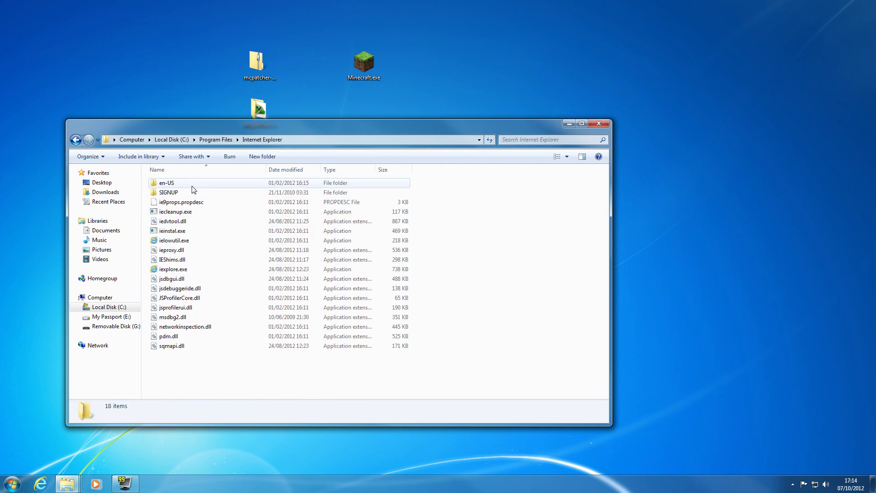
pyautogui.click(75, 140)
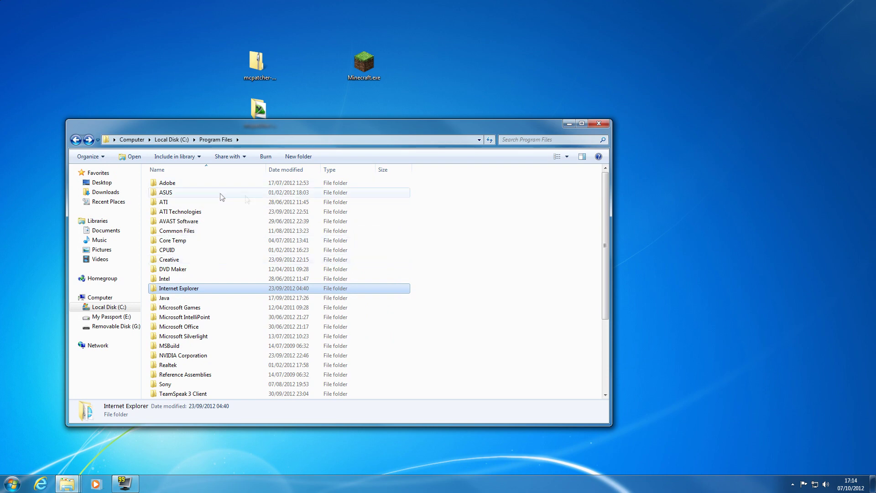
pyautogui.doubleClick(194, 298)
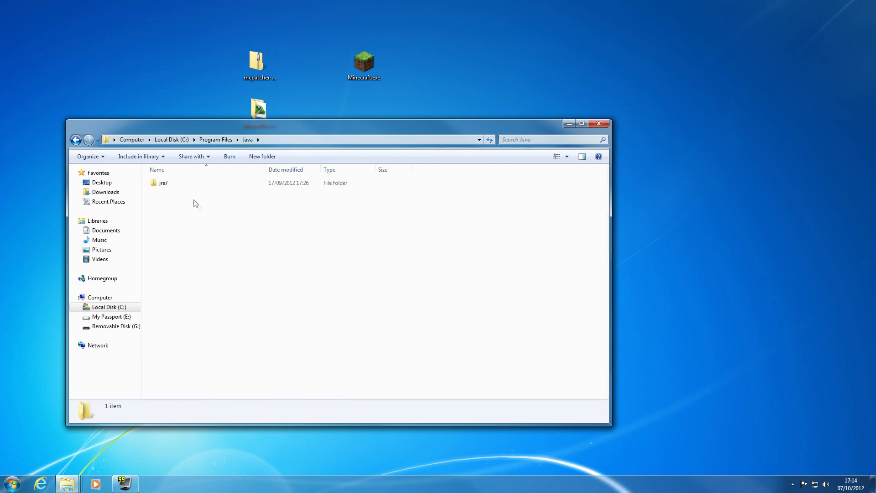
pyautogui.doubleClick(184, 185)
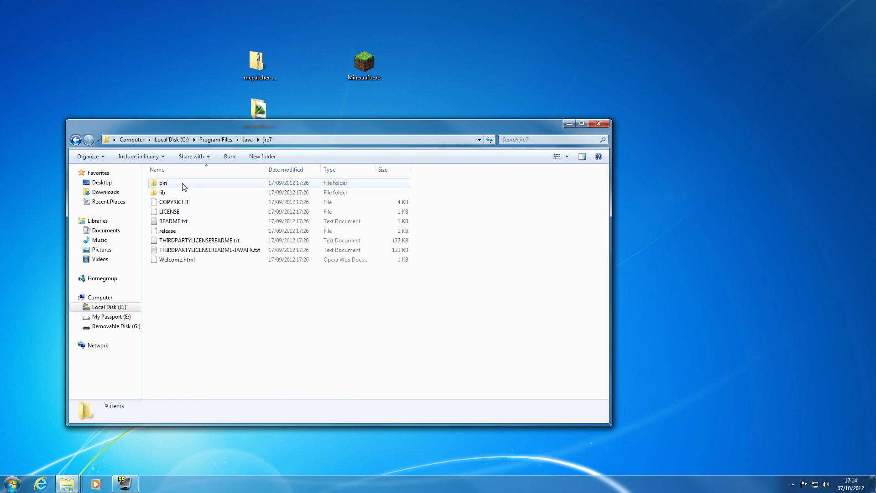
pyautogui.click(75, 139)
pyautogui.click(599, 123)
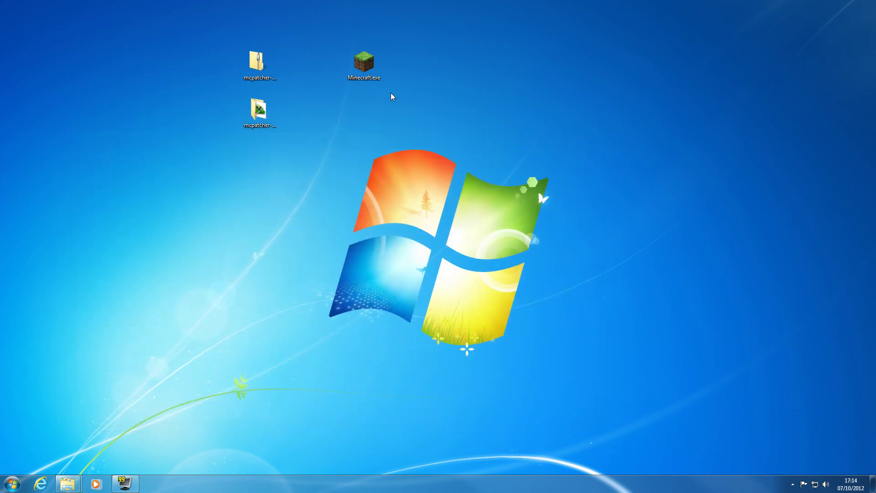
# Create a New folder on the desktop, move Minecraft.exe into it and open it
pyautogui.rightClick(390, 91)
pyautogui.moveTo(429, 197)
pyautogui.click(597, 196)
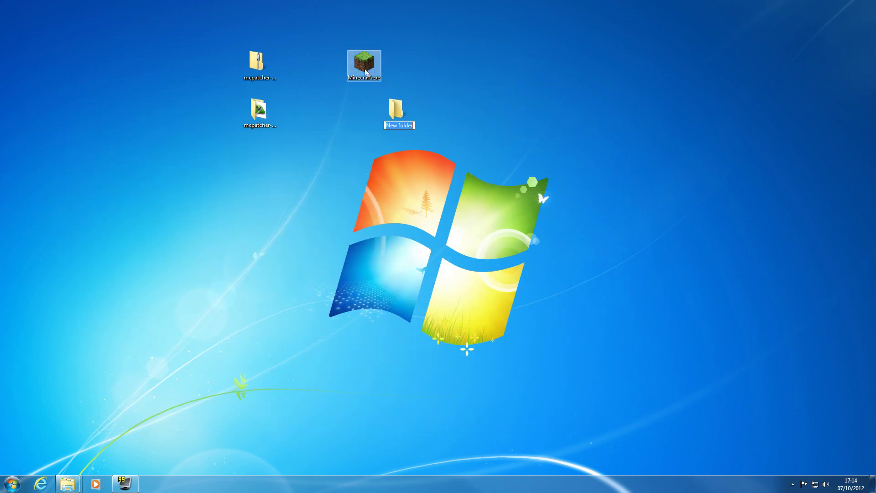
pyautogui.moveTo(364, 64); pyautogui.dragTo(402, 114)
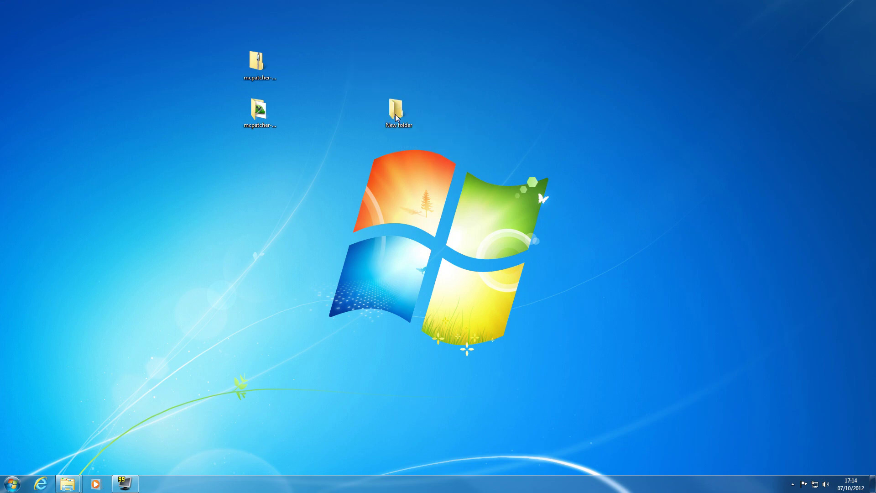
pyautogui.doubleClick(395, 109)
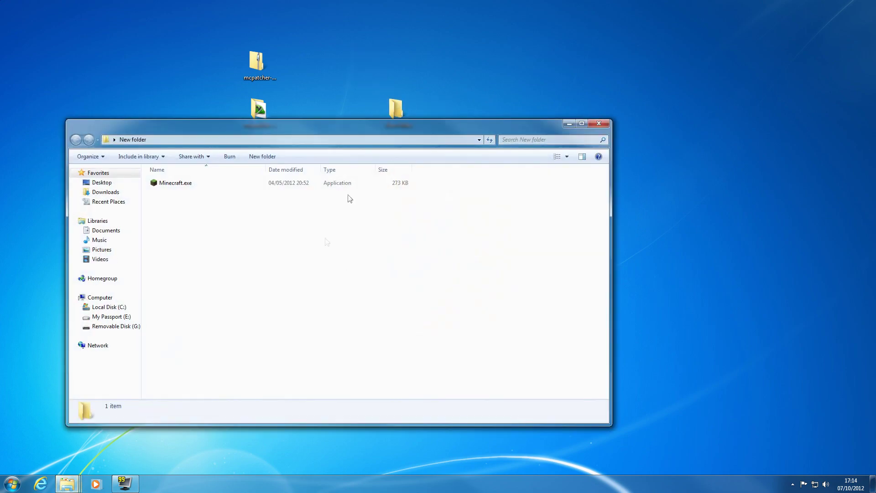
# Add a new text document in the folder and start renaming it RunMinecraft
pyautogui.rightClick(277, 235)
pyautogui.moveTo(335, 376)
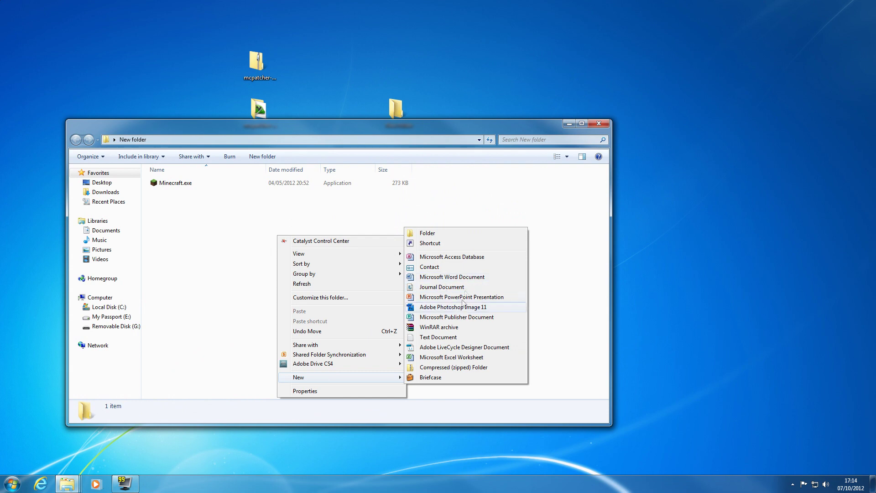
pyautogui.click(448, 338)
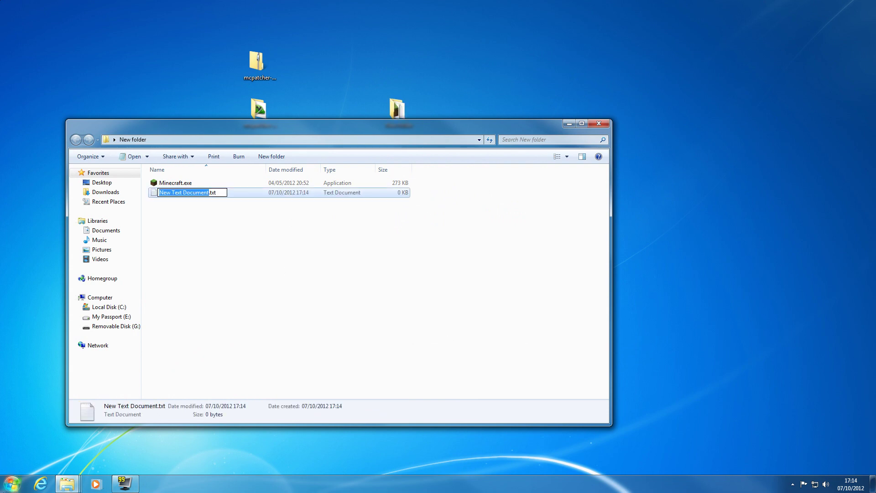
pyautogui.click(13, 484)
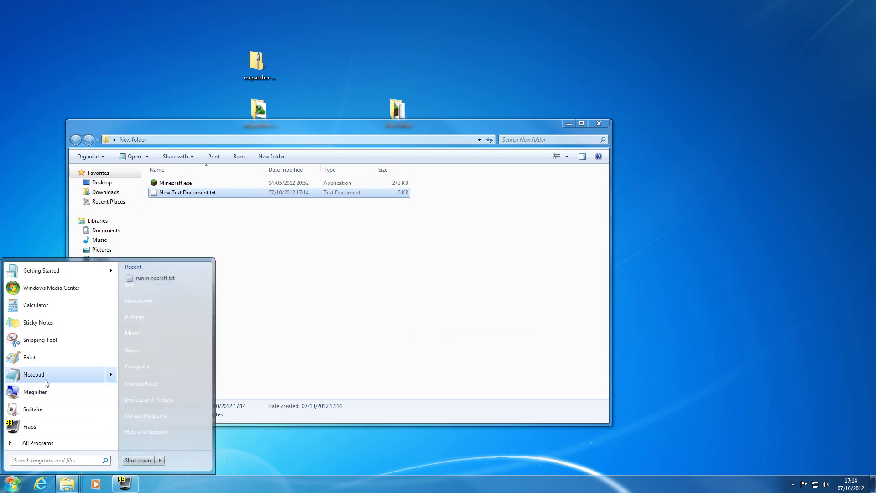
pyautogui.click(368, 263)
pyautogui.click(215, 195)
pyautogui.click(201, 195)
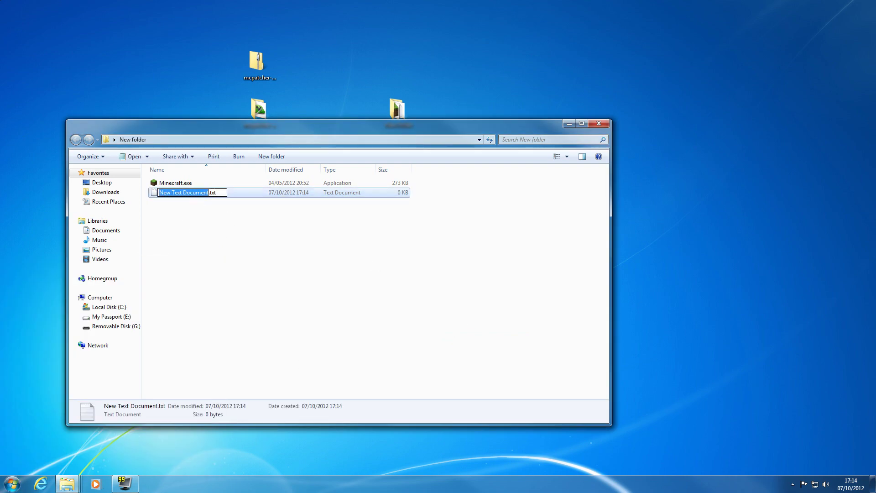
pyautogui.write('RunMinecraft')
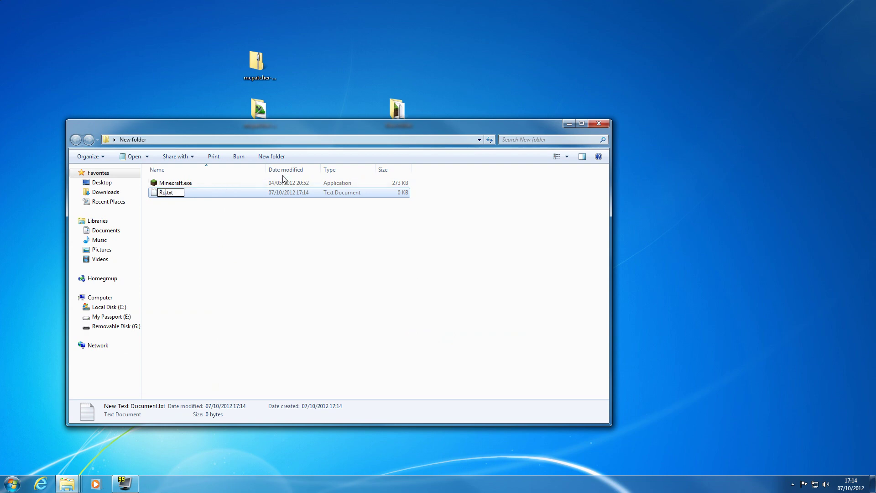